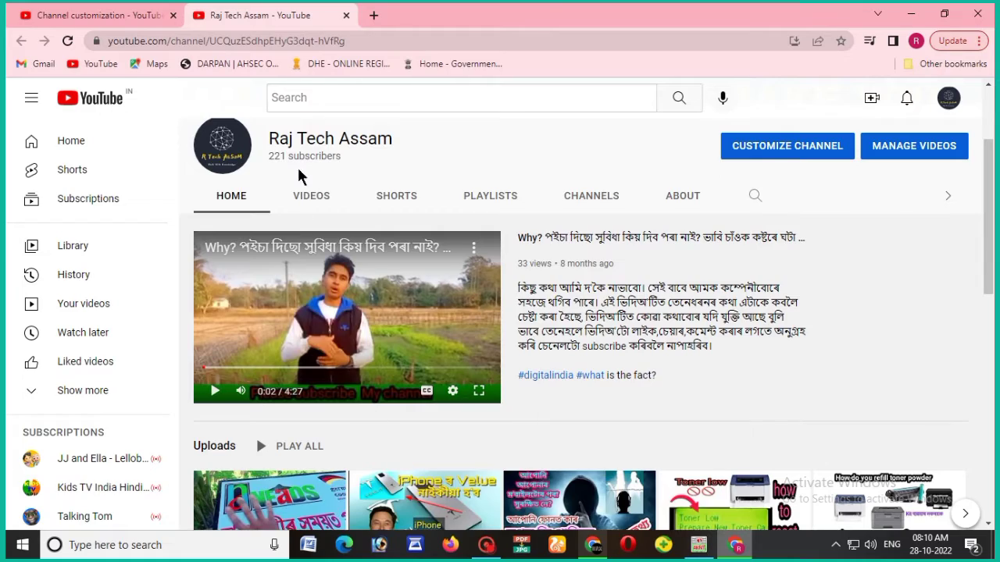
scroll(305, 179, down, 3)
scroll(352, 231, down, 5)
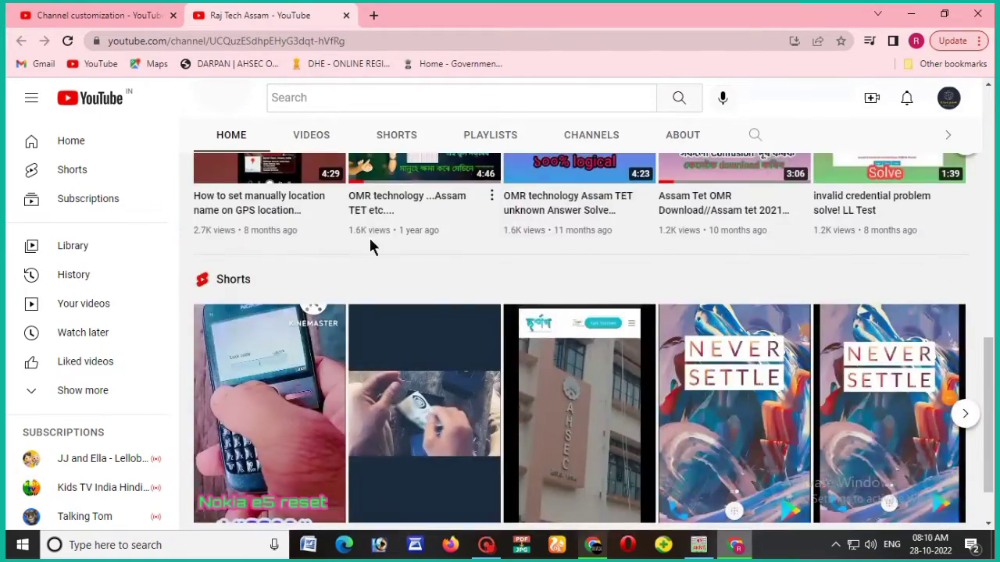
scroll(414, 273, up, 3)
scroll(461, 297, up, 5)
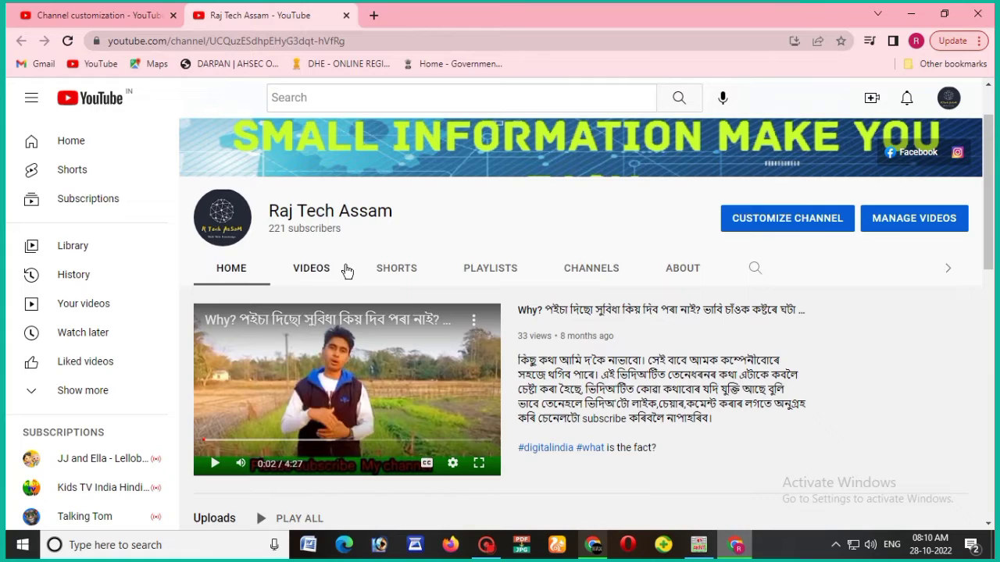
scroll(258, 312, down, 3)
scroll(232, 322, down, 2)
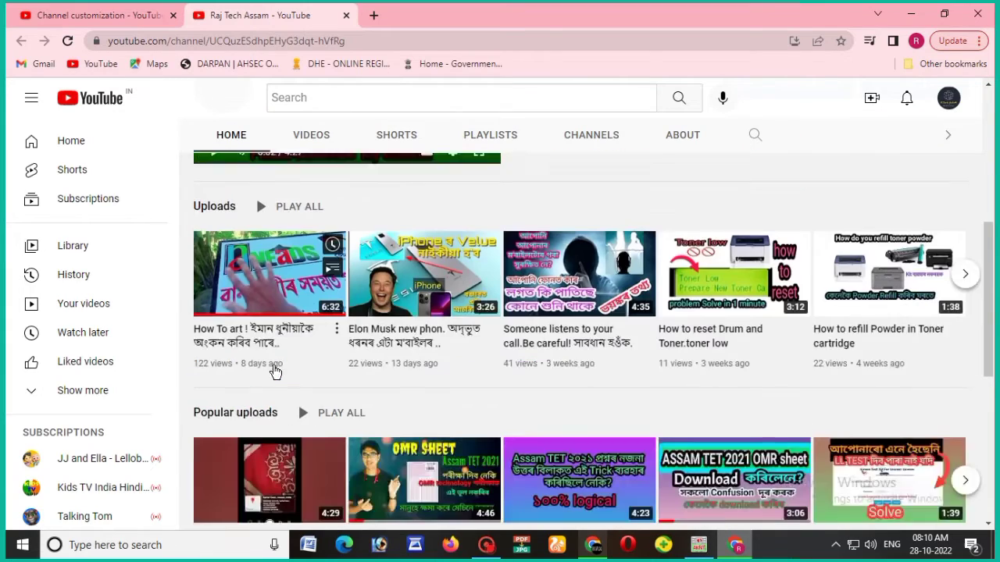
scroll(347, 373, down, 3)
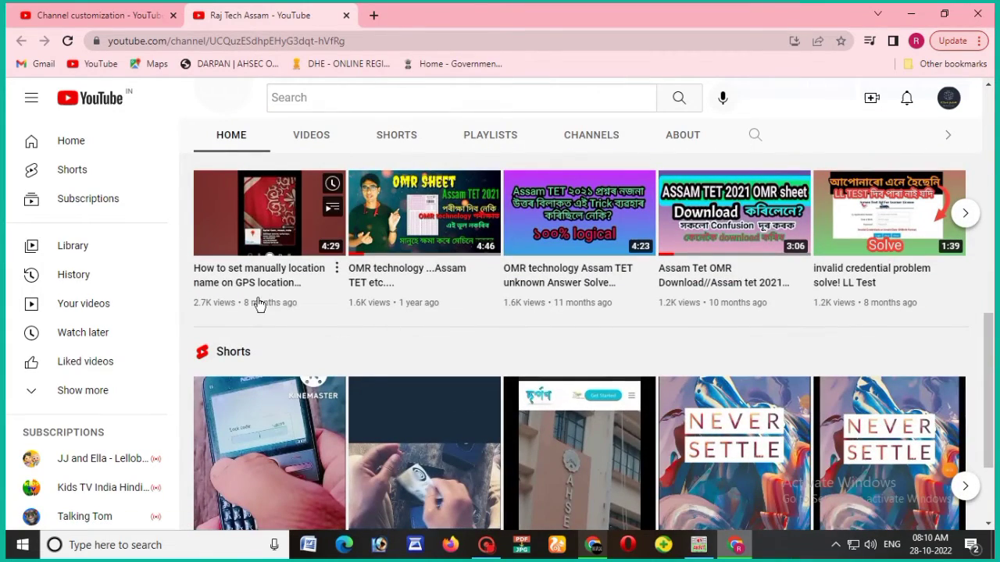
scroll(661, 336, up, 3)
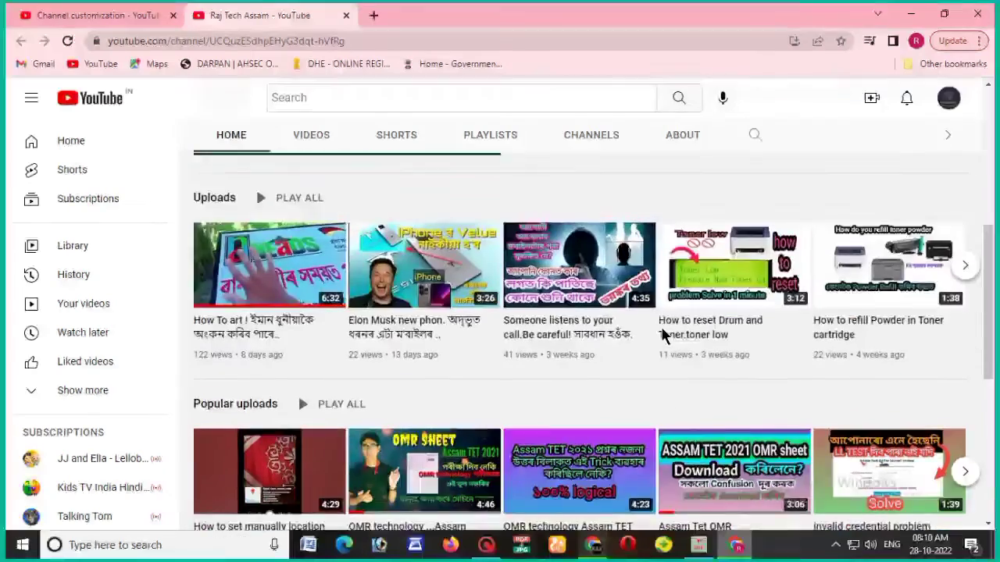
scroll(660, 334, up, 2)
scroll(660, 336, up, 3)
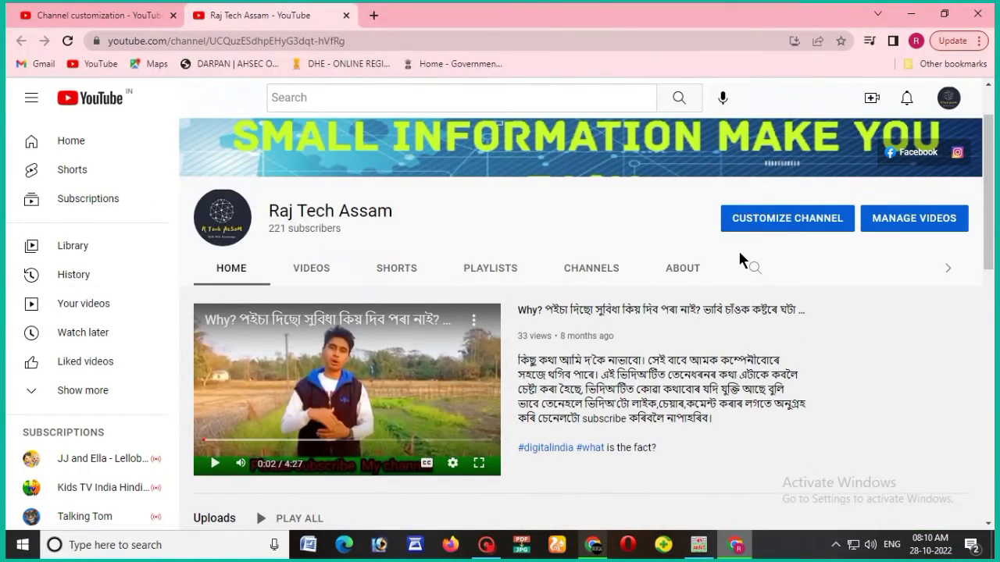
scroll(401, 250, up, 1)
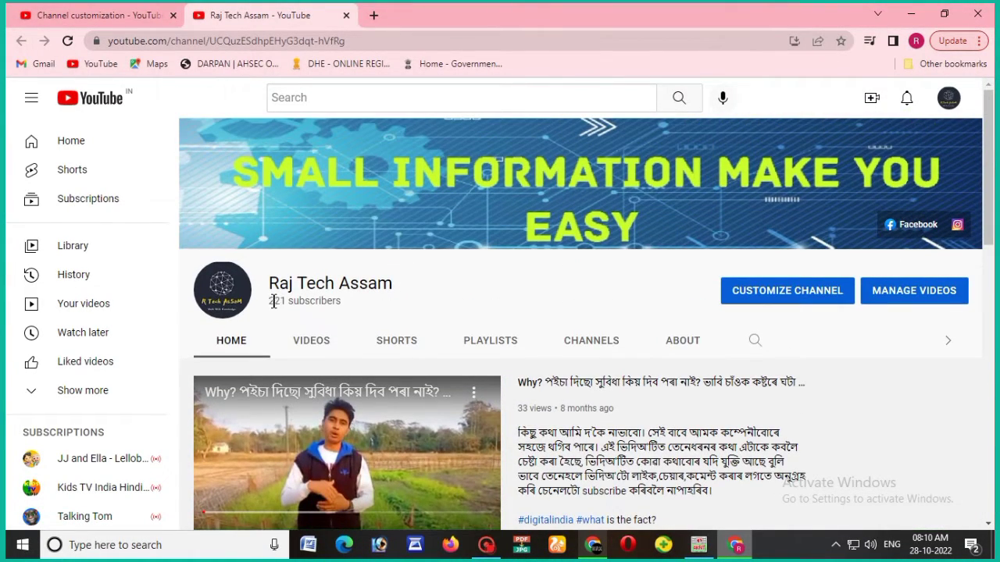
- Inspect the '221 subscribers' count to reveal its subscriber-count node in DevTools
right_click(299, 298)
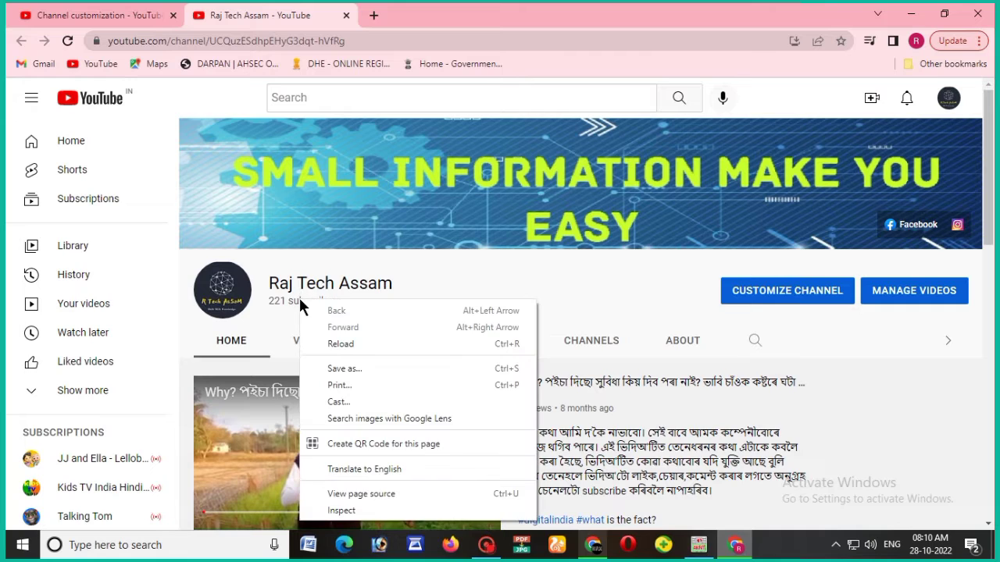
click(351, 511)
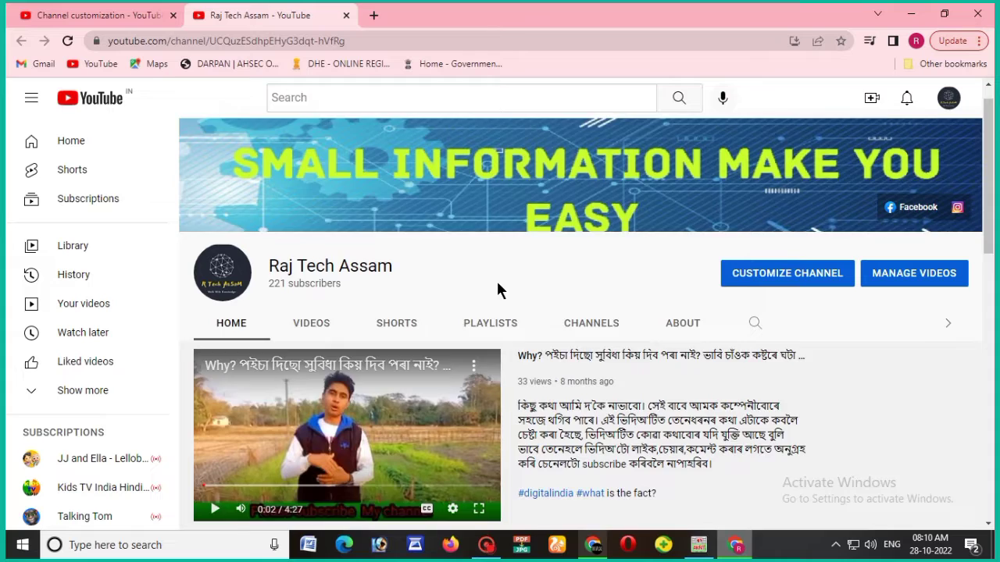
scroll(498, 287, down, 2)
key(ctrl+shift+i)
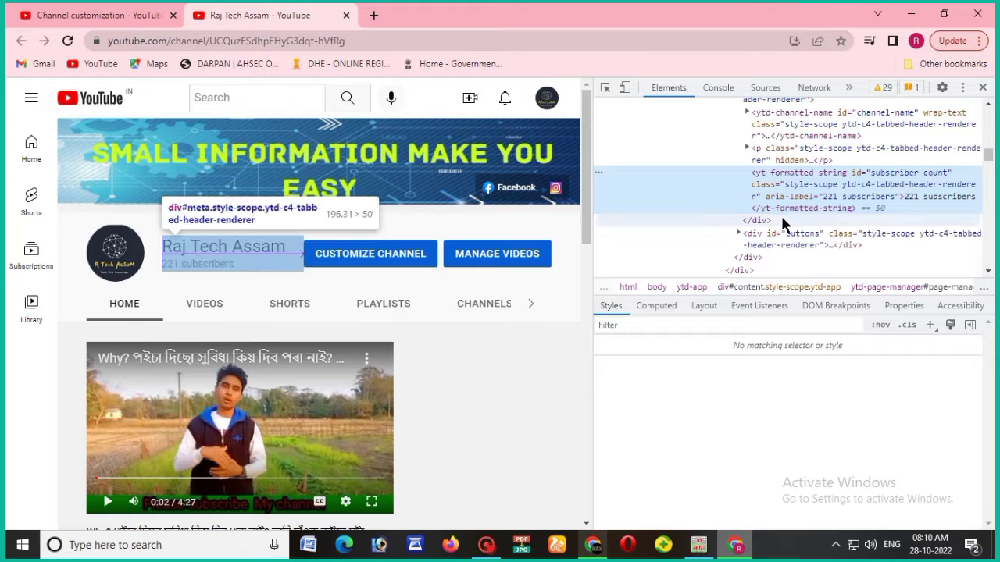
scroll(766, 231, up, 2)
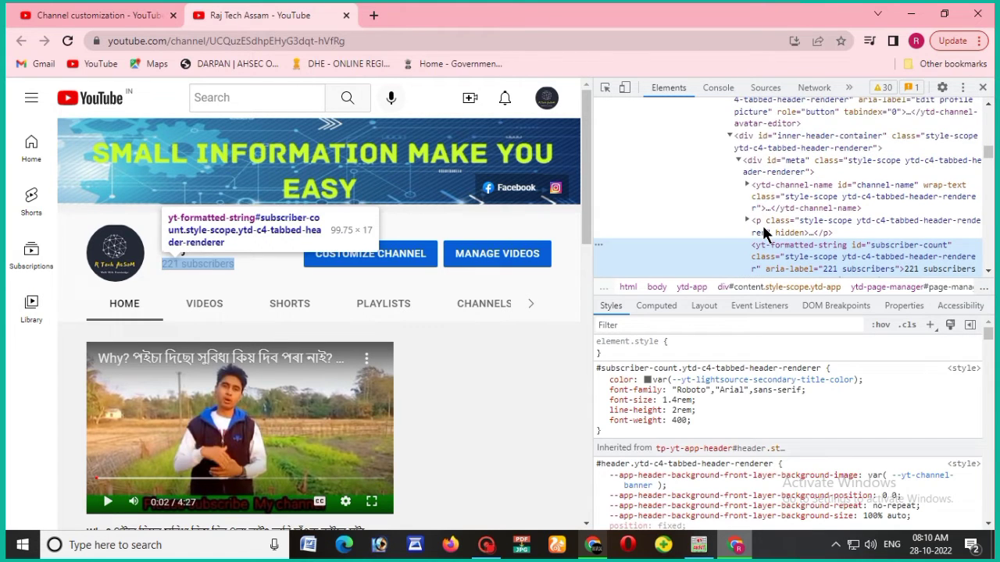
scroll(765, 231, up, 1)
scroll(767, 233, up, 2)
scroll(768, 232, up, 1)
scroll(768, 233, up, 2)
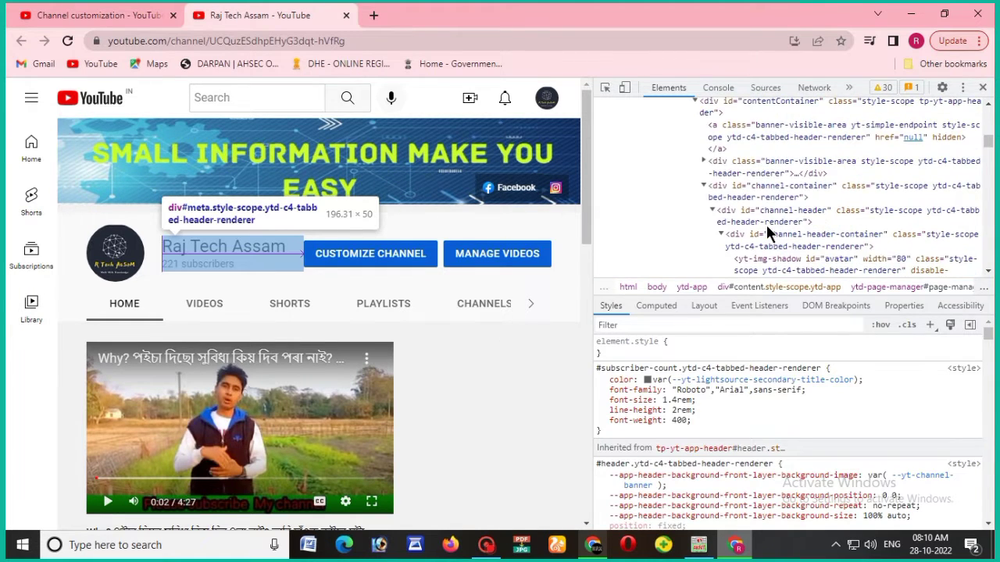
scroll(768, 233, up, 1)
scroll(768, 232, up, 1)
scroll(768, 233, up, 2)
scroll(768, 233, up, 1)
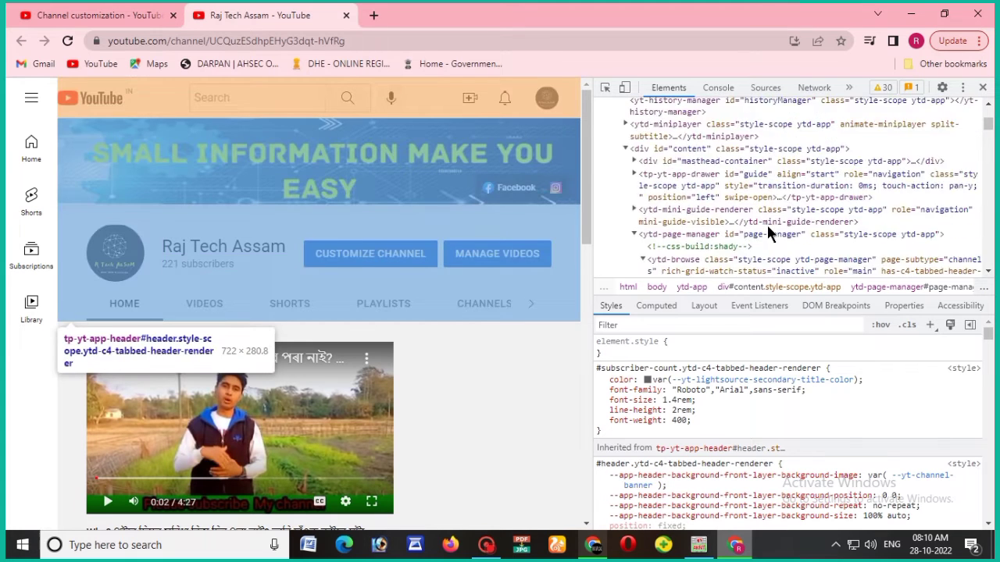
scroll(768, 232, up, 2)
scroll(768, 233, up, 1)
scroll(768, 232, up, 1)
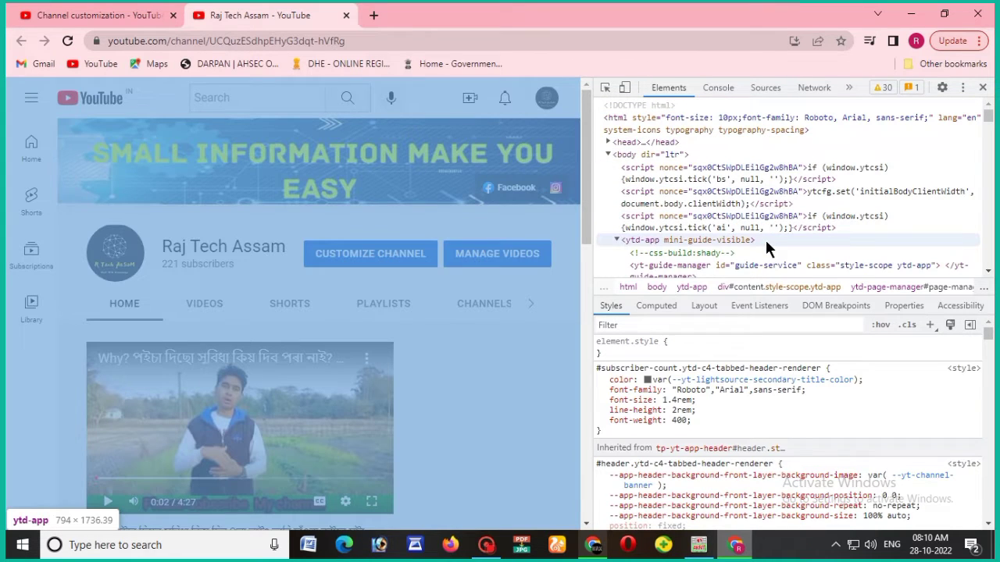
scroll(765, 248, down, 1)
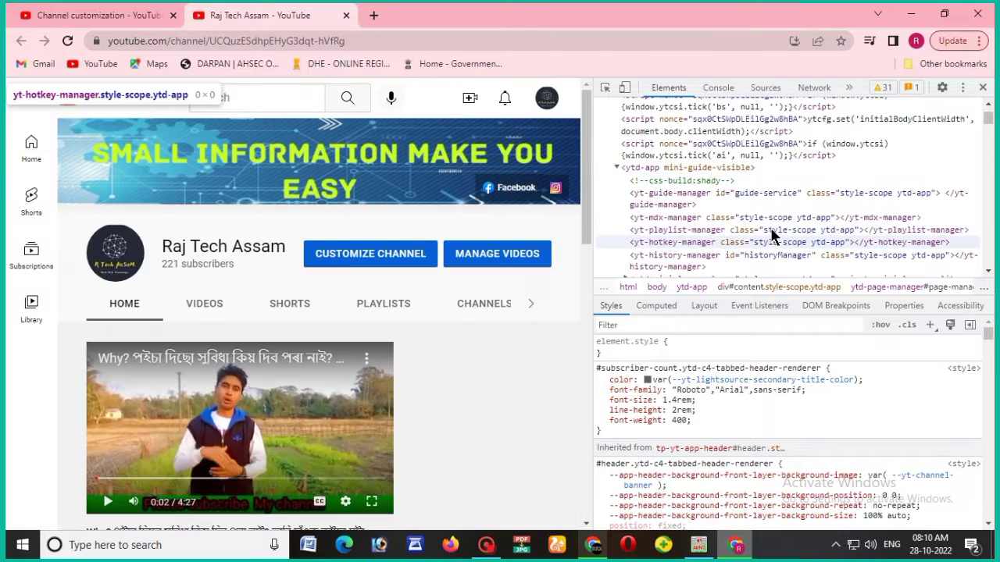
scroll(781, 234, down, 5)
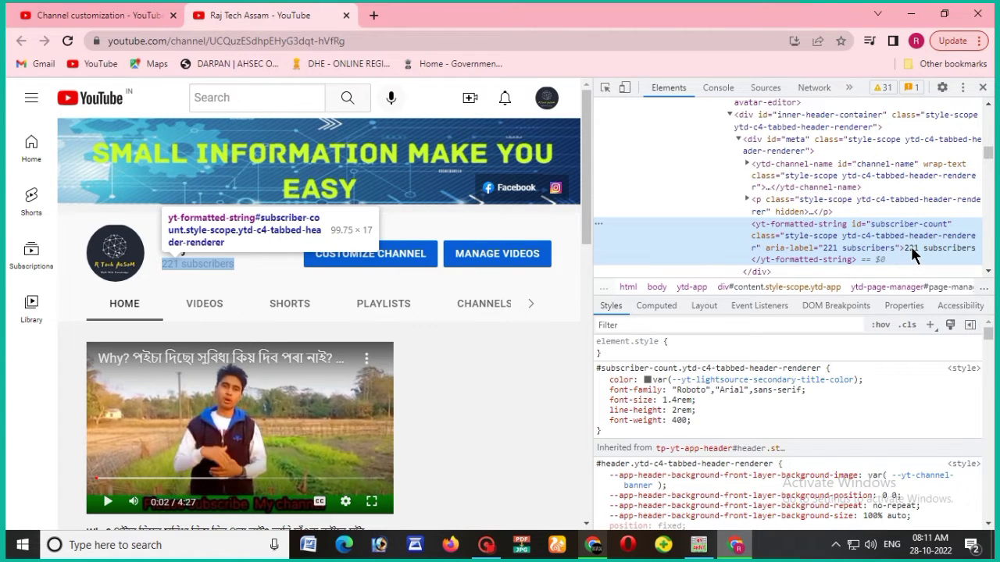
- Make the '221 subscribers' text node editable and delete the 221 digits
double_click(912, 250)
click(914, 249)
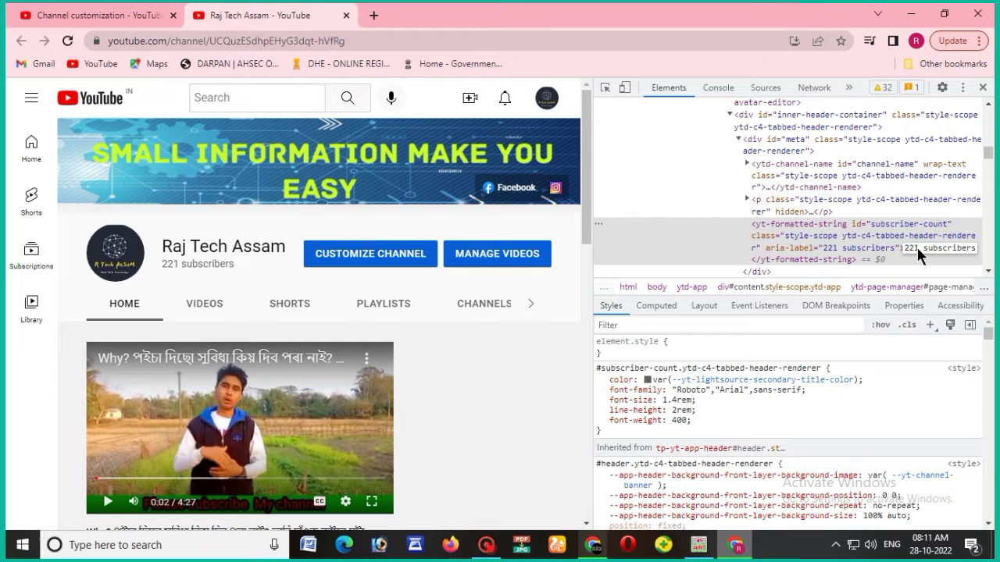
key(BackSpace)
key(BackSpace)
key(BackSpace)
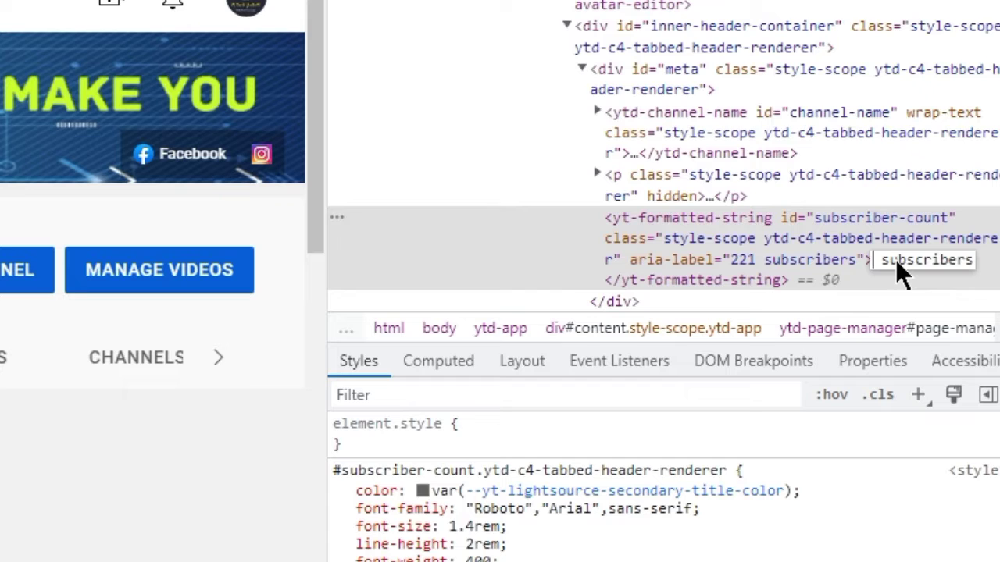
text(200 )
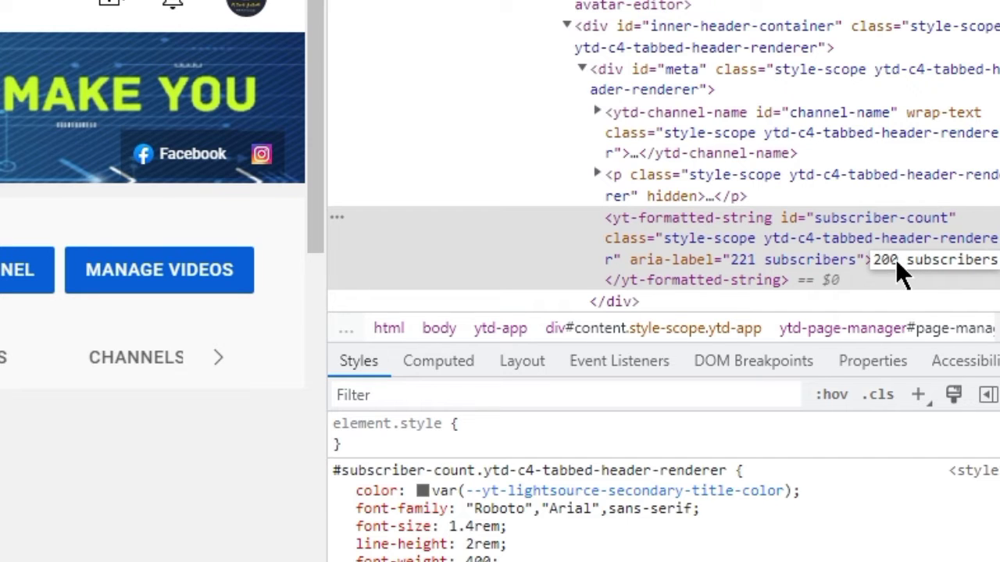
text(k)
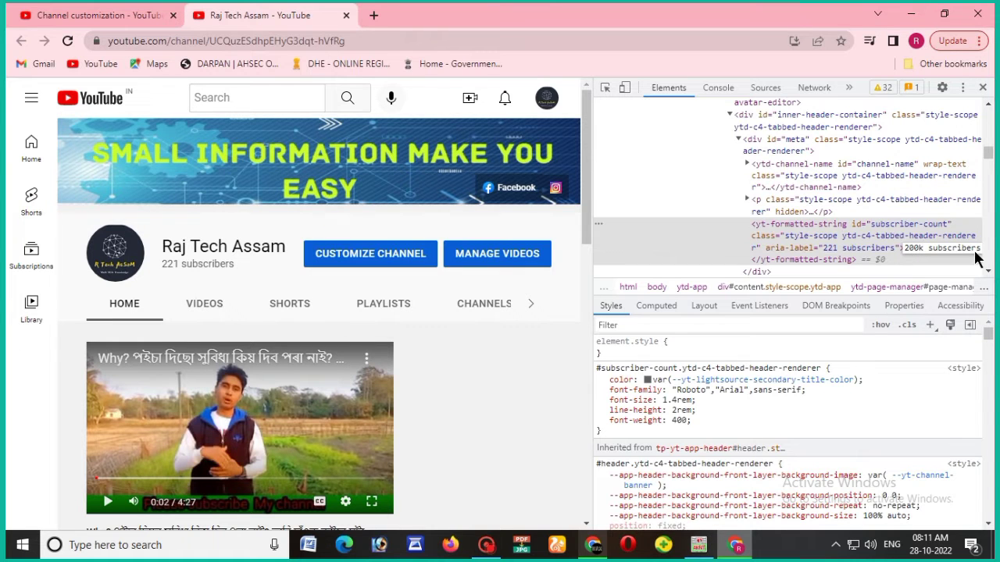